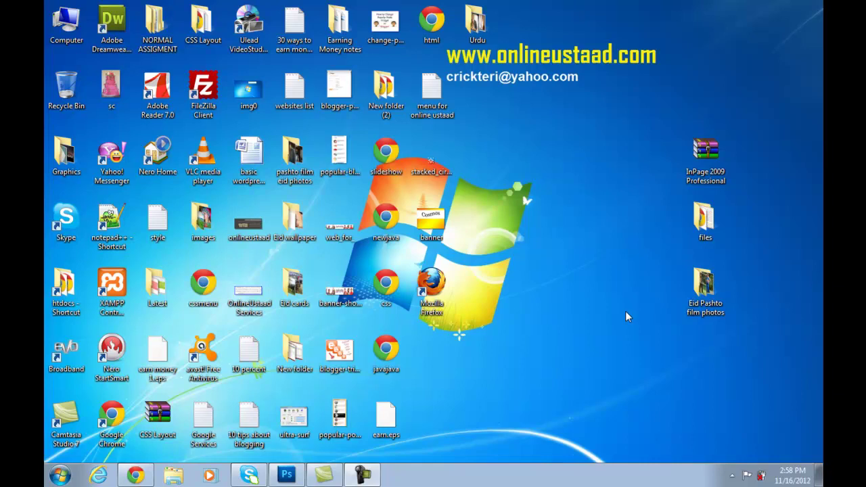
# Open the girl-with-camera photo in Photoshop and bring it into the Liquify filter.
pyautogui.doubleClick(339, 416)
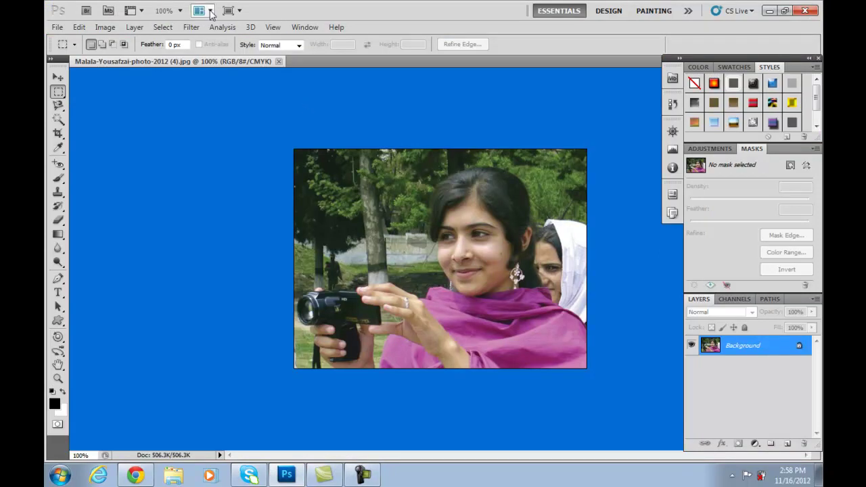
pyautogui.click(192, 28)
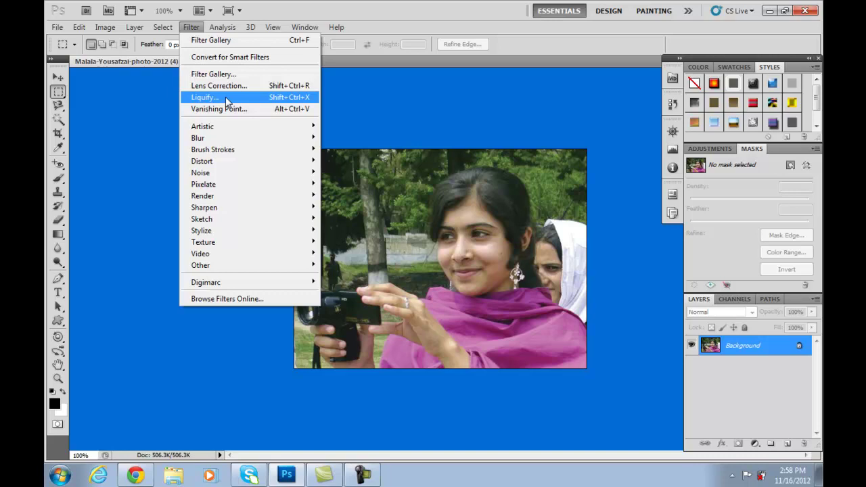
pyautogui.click(225, 97)
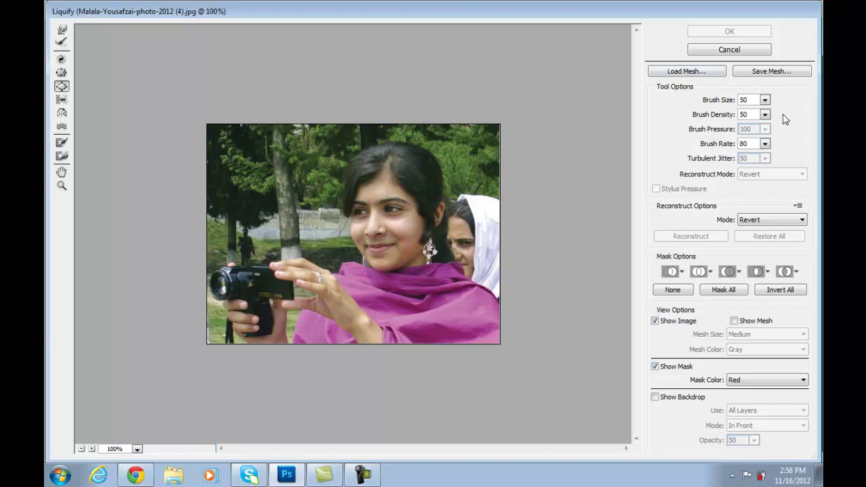
# Reduce the Liquify brush size to 71, leaving density 50 and rate 80 unchanged.
pyautogui.click(764, 100)
pyautogui.click(764, 99)
pyautogui.click(740, 115)
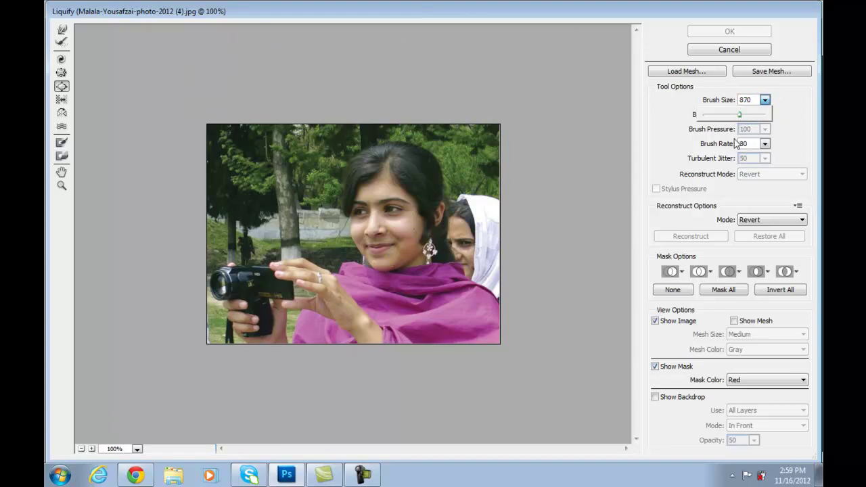
pyautogui.moveTo(738, 116); pyautogui.dragTo(710, 115)
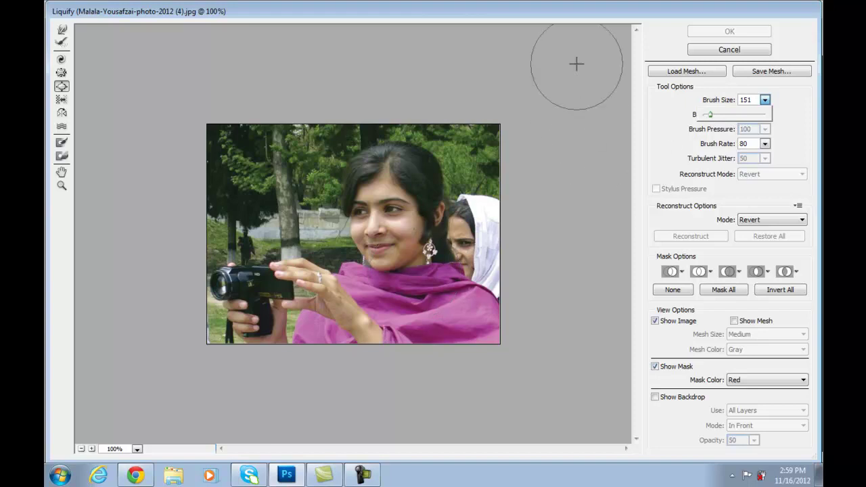
pyautogui.click(584, 20)
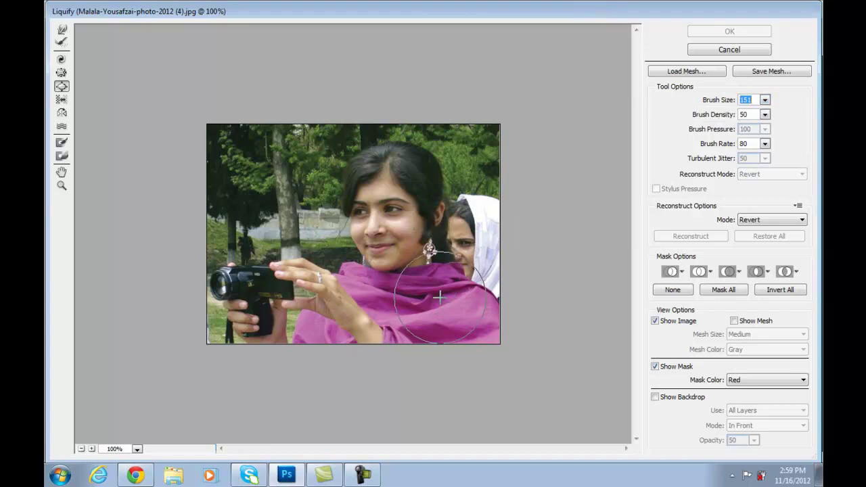
pyautogui.press('[')
pyautogui.press('[')
pyautogui.press('[')
pyautogui.press('[')
pyautogui.press('[')
pyautogui.press('[')
pyautogui.press('[')
pyautogui.press('[')
pyautogui.press('[')
pyautogui.press('[')
pyautogui.press('[')
pyautogui.press('[')
pyautogui.press('[')
pyautogui.press('[')
pyautogui.press('[')
pyautogui.press('[')
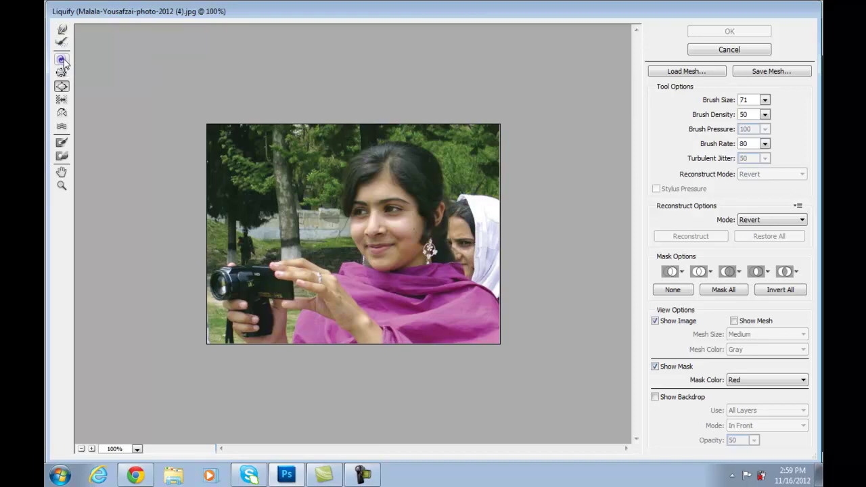
pyautogui.click(62, 60)
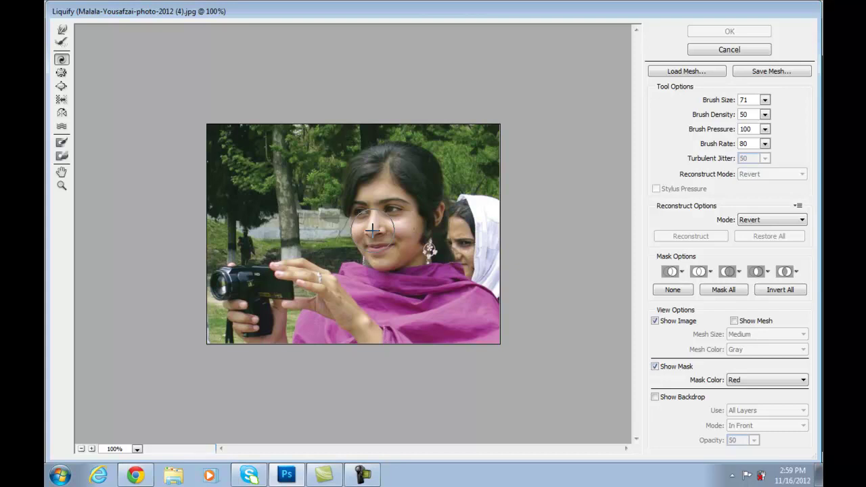
pyautogui.moveTo(373, 230); pyautogui.dragTo(372, 230)
pyautogui.hotkey('ctrl', 'alt', 'space')
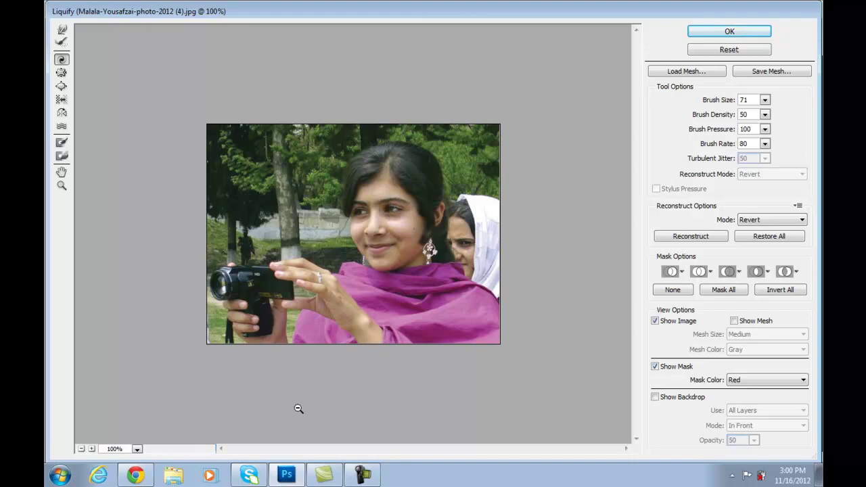
pyautogui.click(377, 248)
pyautogui.moveTo(377, 247); pyautogui.dragTo(377, 248)
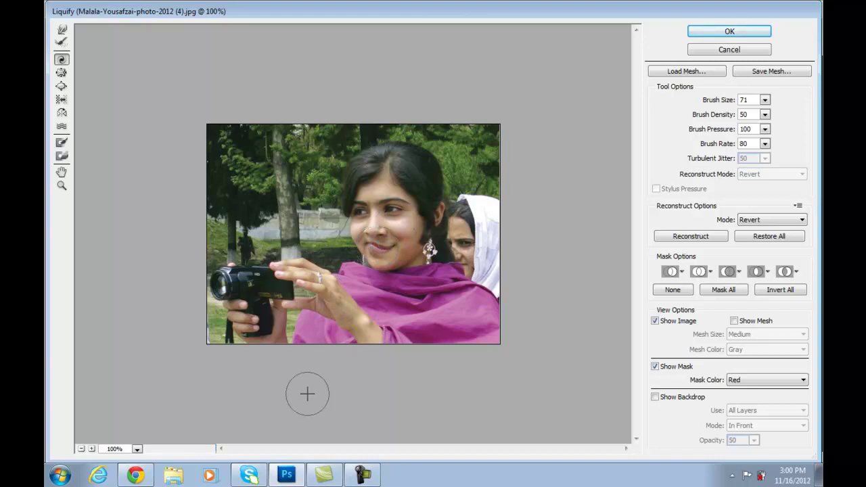
pyautogui.press('alt')
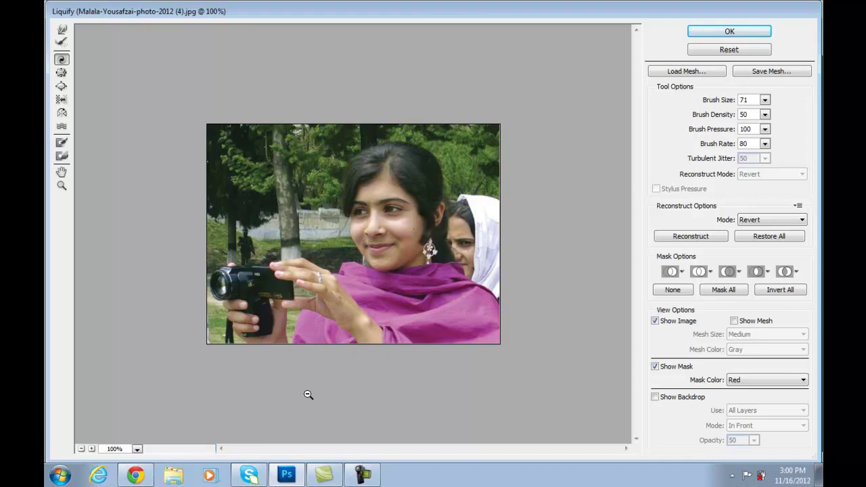
pyautogui.click(62, 44)
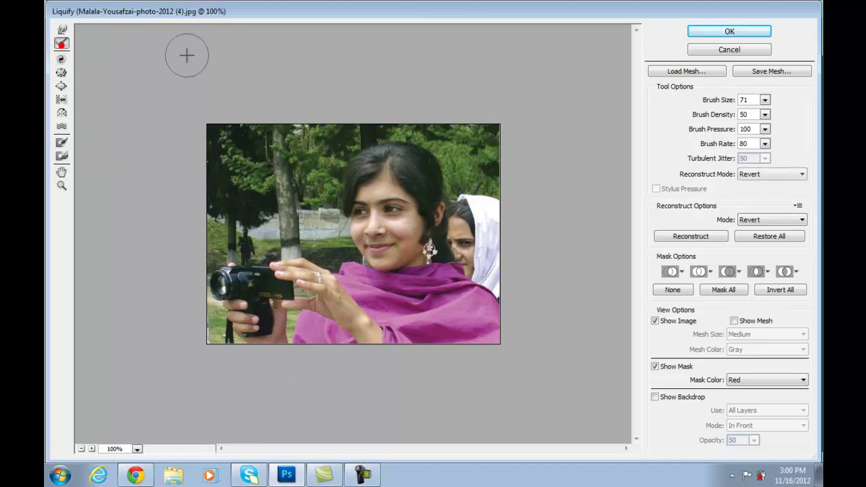
pyautogui.click(375, 233)
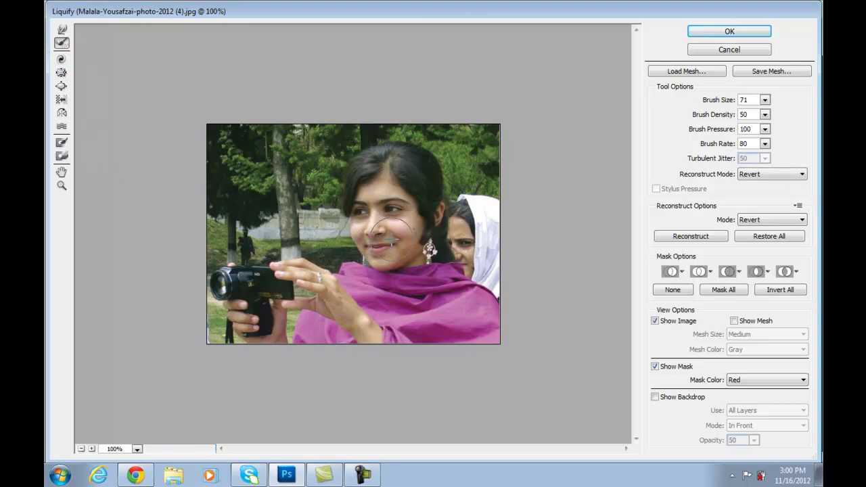
pyautogui.click(378, 231)
pyautogui.press('alt')
pyautogui.click(60, 60)
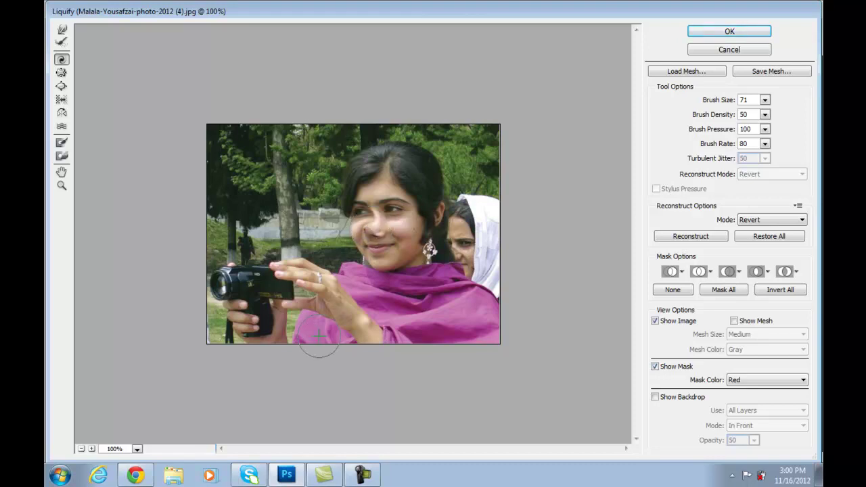
pyautogui.hotkey('alt', 'space')
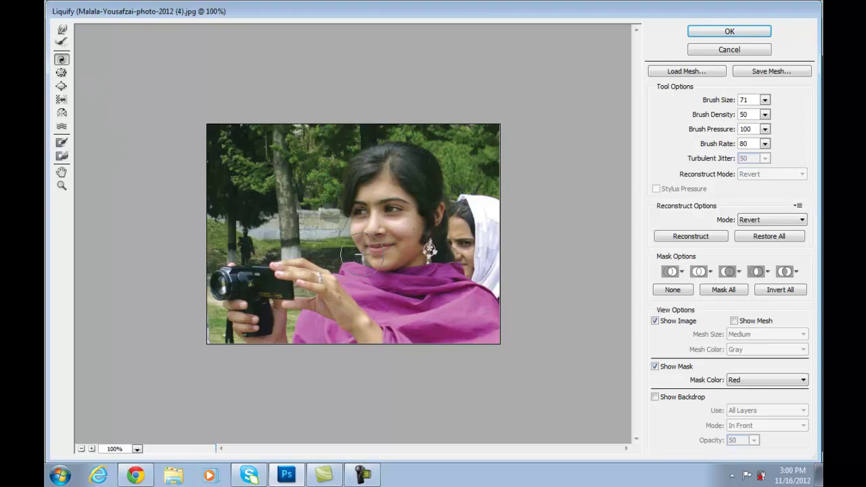
pyautogui.click(61, 73)
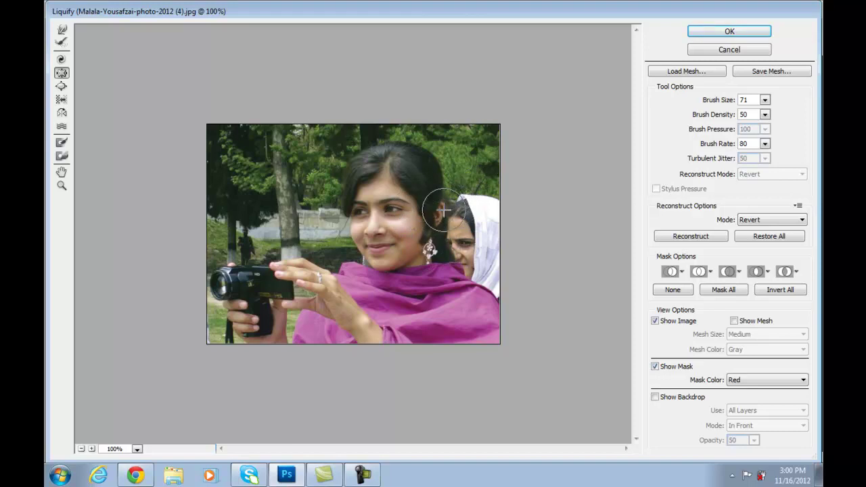
pyautogui.click(373, 231)
pyautogui.hotkey('ctrl', 'space')
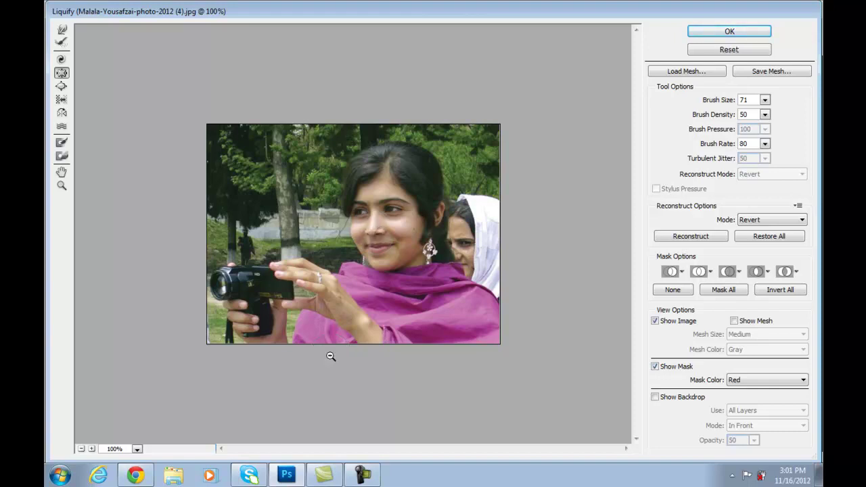
pyautogui.click(372, 233)
pyautogui.click(372, 232)
pyautogui.moveTo(393, 210); pyautogui.dragTo(362, 214)
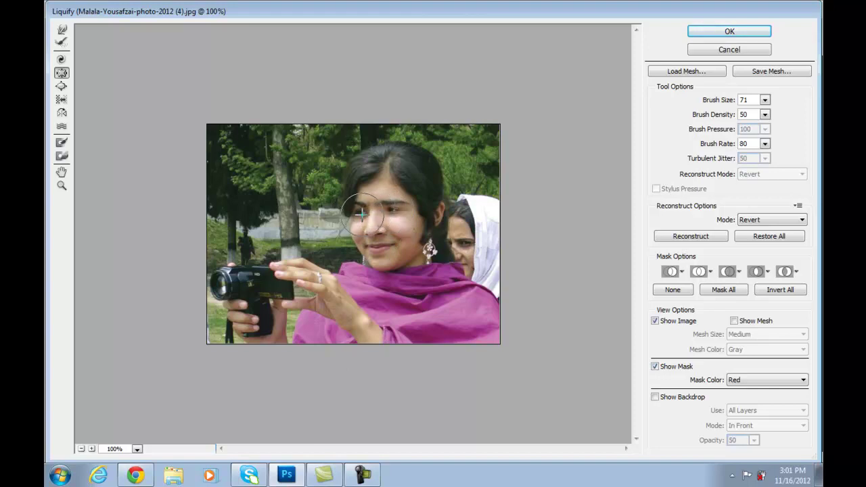
pyautogui.press('alt')
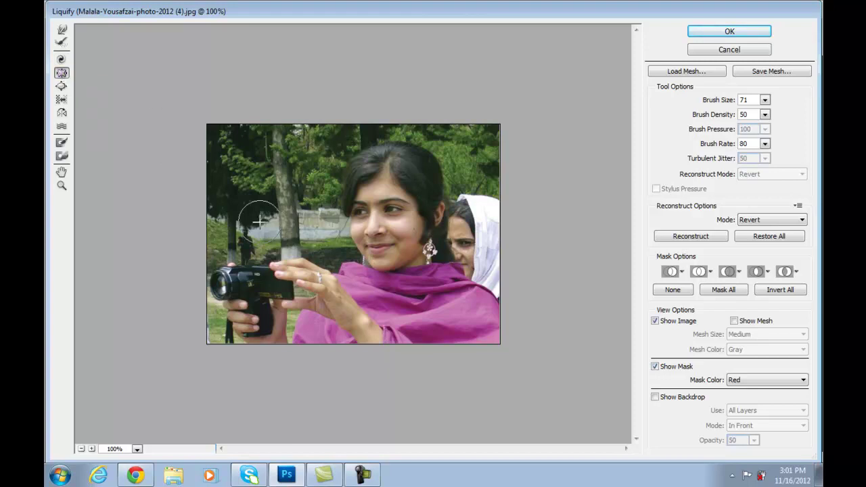
pyautogui.click(61, 86)
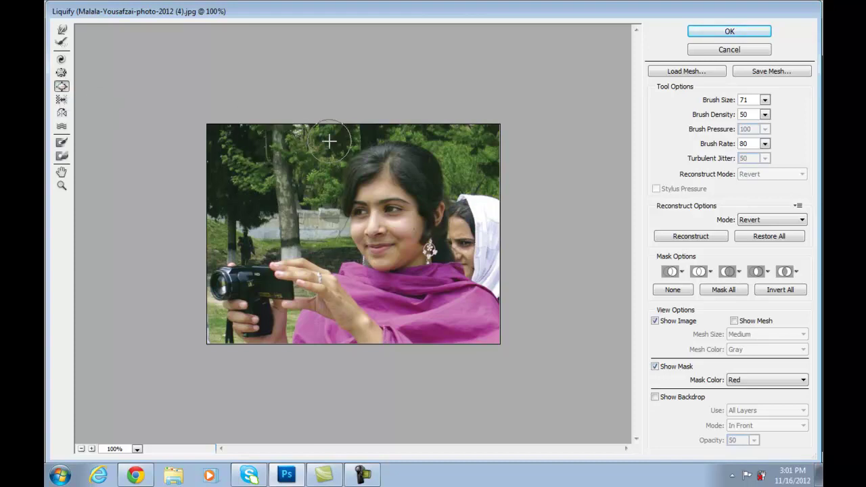
pyautogui.click(372, 231)
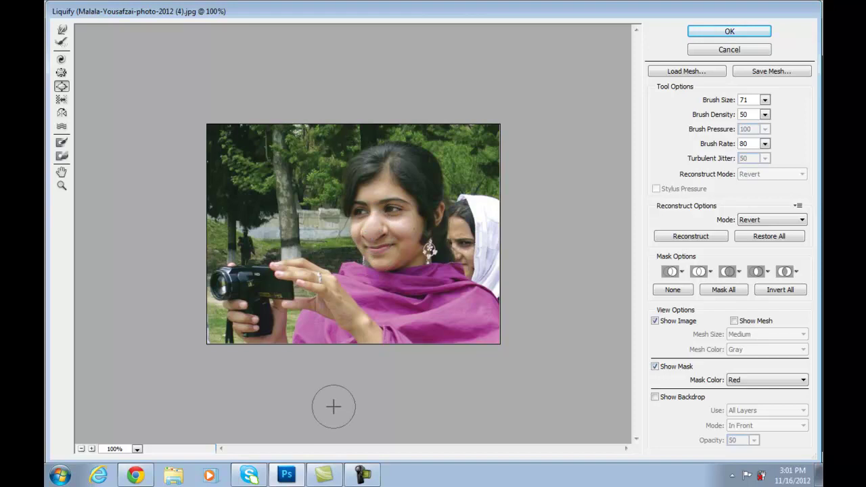
pyautogui.hotkey('alt', 'space')
pyautogui.hotkey('ctrl', 'alt', 'z')
pyautogui.click(391, 210)
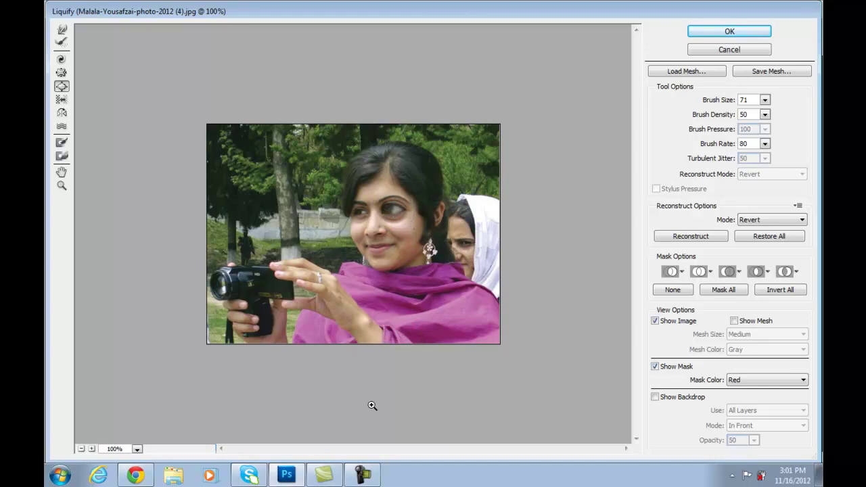
pyautogui.hotkey('ctrl', 'alt', 'z')
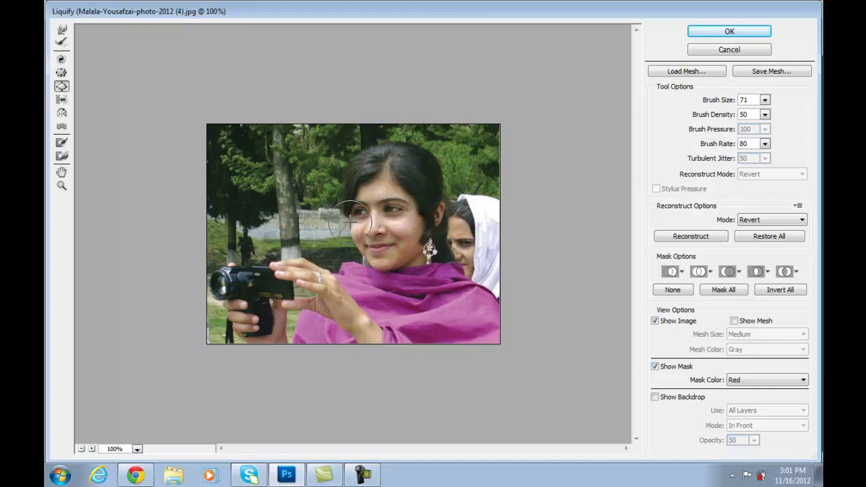
pyautogui.click(357, 212)
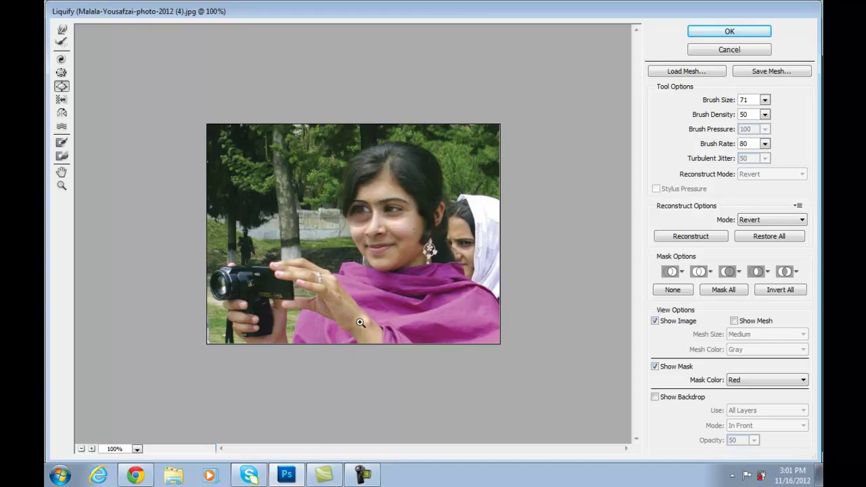
pyautogui.hotkey('ctrl', 'alt', 'z')
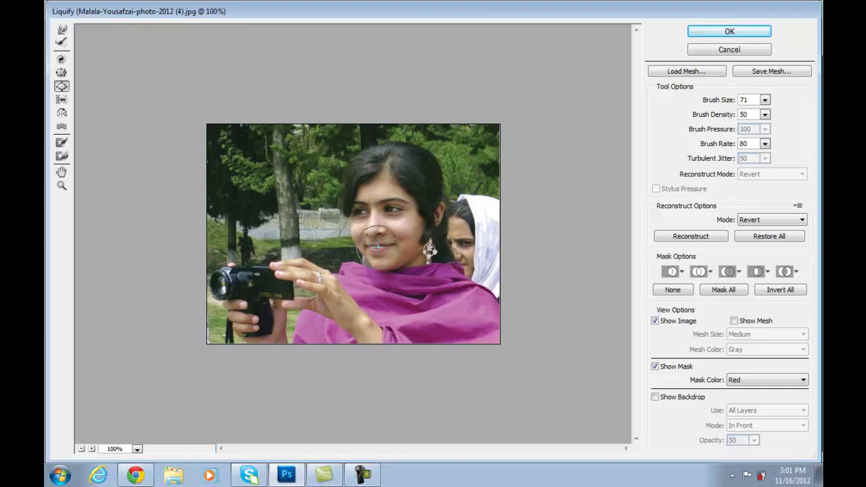
pyautogui.click(377, 246)
pyautogui.hotkey('ctrl', 'alt', 'z')
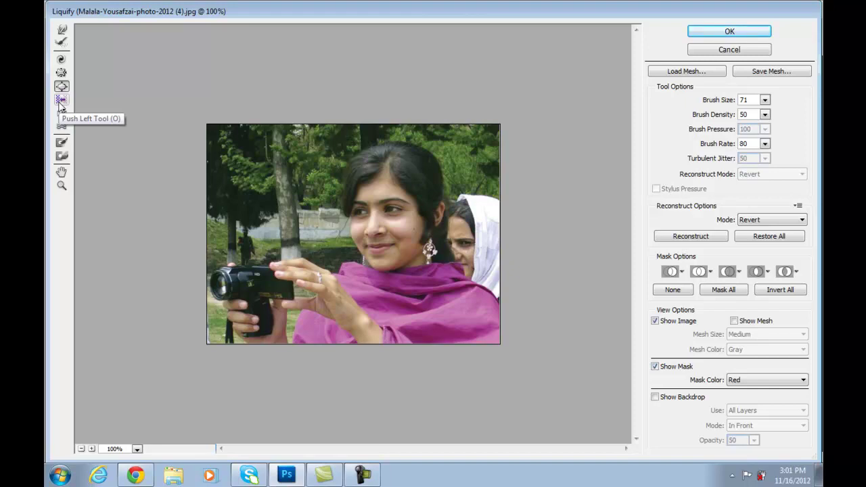
pyautogui.click(59, 102)
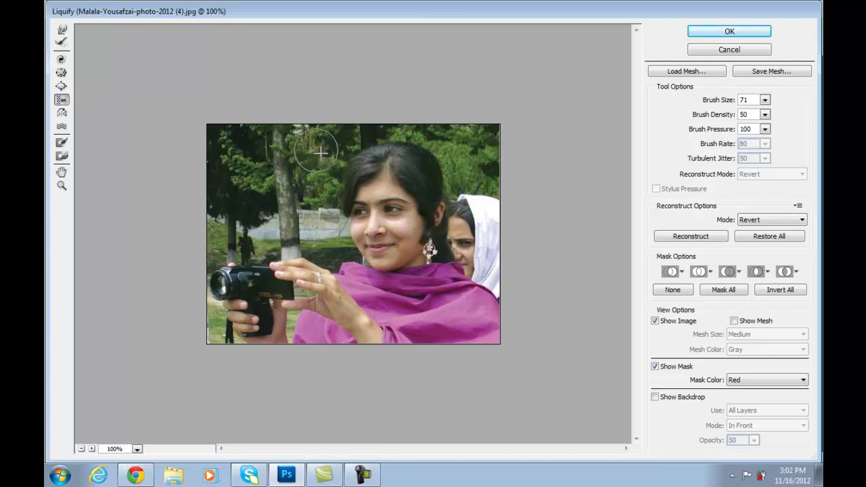
pyautogui.moveTo(369, 234)
pyautogui.mouseDown()
pyautogui.moveTo(385, 224)
pyautogui.moveTo(386, 255)
pyautogui.mouseUp()
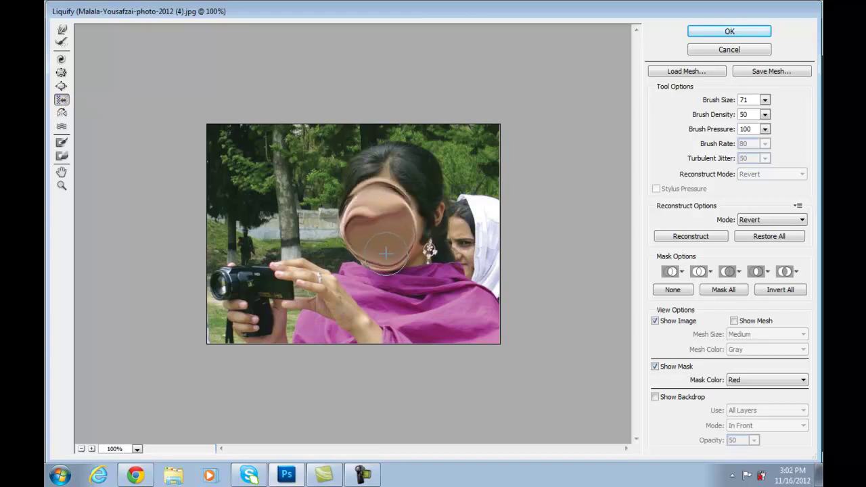
pyautogui.hotkey('ctrl', 'alt', 'z')
pyautogui.moveTo(397, 228); pyautogui.dragTo(409, 252)
pyautogui.hotkey('ctrl', 'alt', 'z')
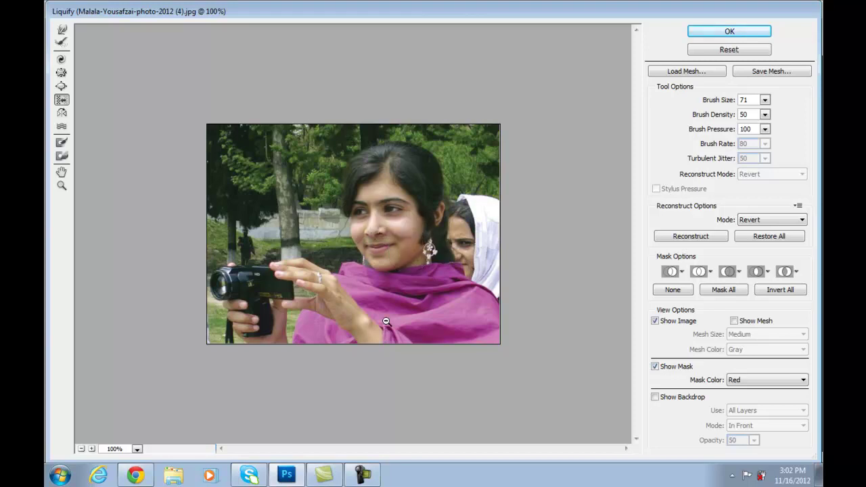
pyautogui.click(61, 113)
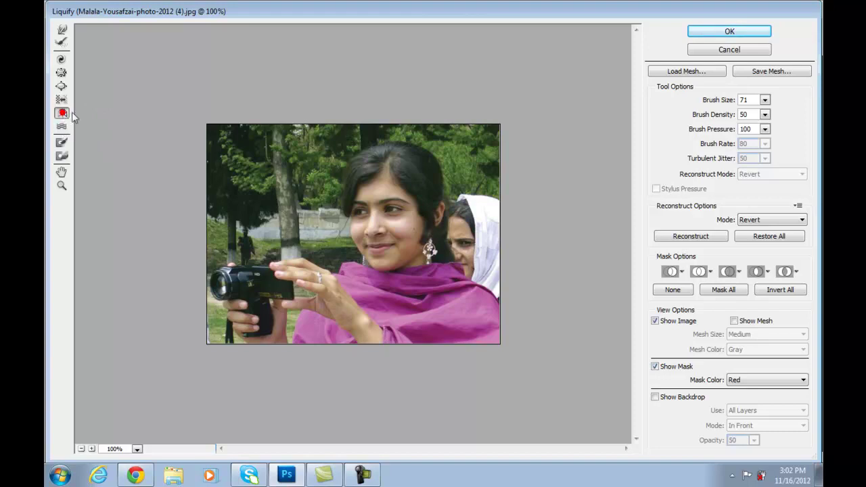
pyautogui.moveTo(367, 230)
pyautogui.mouseDown()
pyautogui.moveTo(392, 220)
pyautogui.moveTo(394, 256)
pyautogui.mouseUp()
pyautogui.press('alt')
pyautogui.hotkey('ctrl', 'z')
pyautogui.click(62, 127)
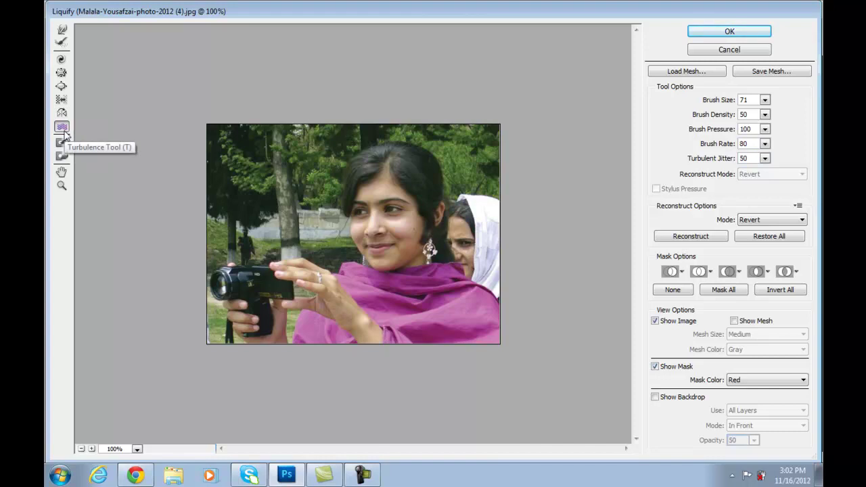
pyautogui.moveTo(369, 239)
pyautogui.mouseDown()
pyautogui.moveTo(338, 230)
pyautogui.moveTo(371, 255)
pyautogui.mouseUp()
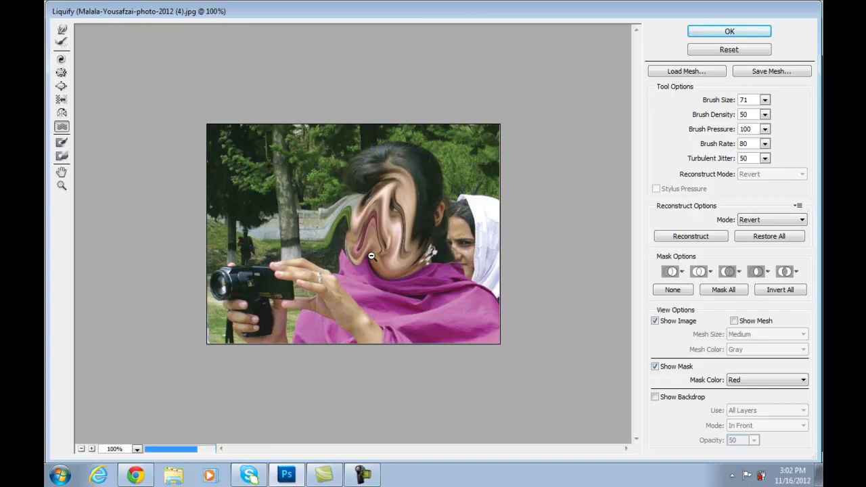
pyautogui.hotkey('ctrl', 'z')
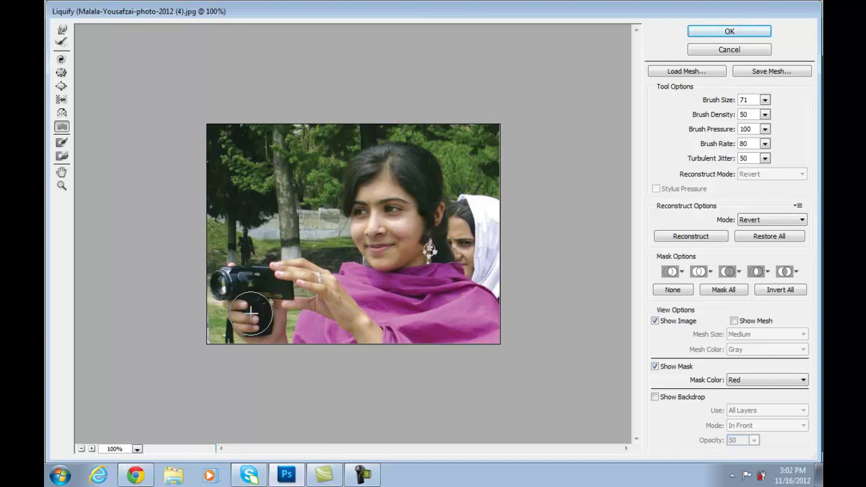
pyautogui.click(62, 173)
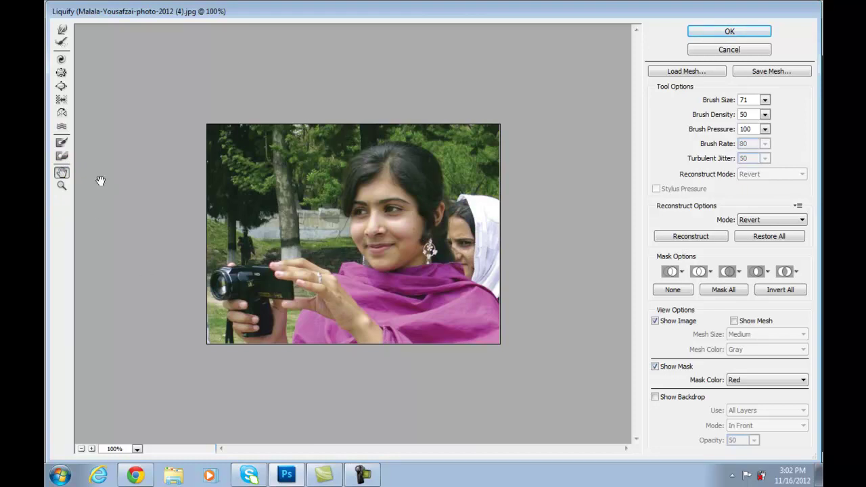
pyautogui.click(62, 186)
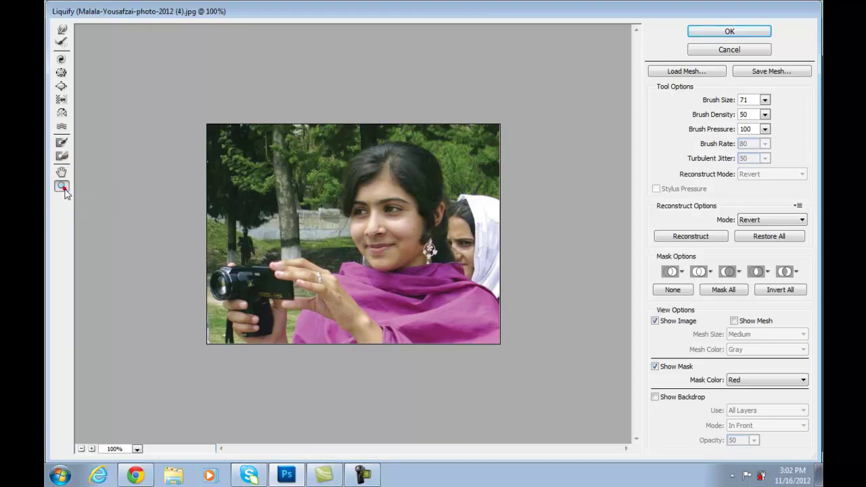
pyautogui.click(387, 234)
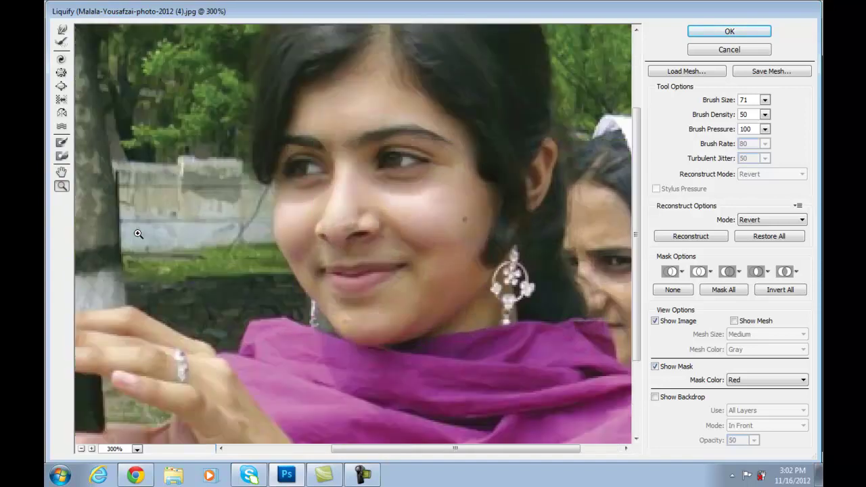
pyautogui.click(62, 171)
pyautogui.moveTo(299, 236)
pyautogui.mouseDown()
pyautogui.moveTo(264, 239)
pyautogui.moveTo(419, 245)
pyautogui.moveTo(307, 234)
pyautogui.mouseUp()
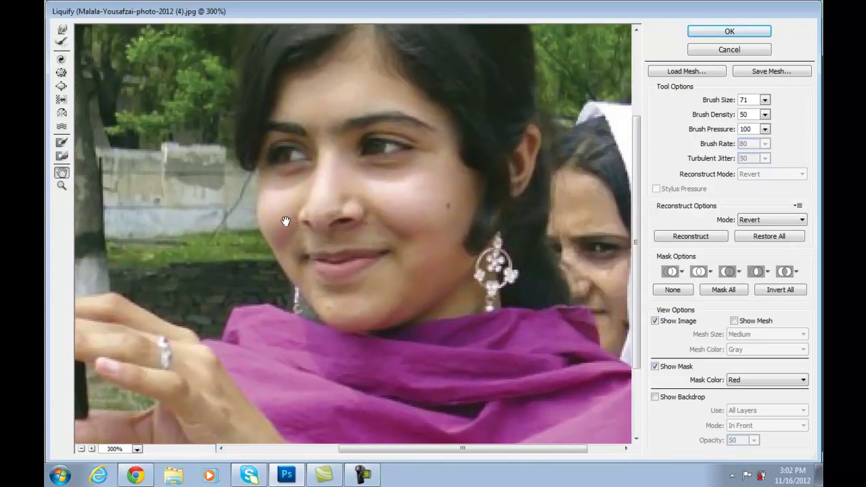
pyautogui.keyDown('alt'); pyautogui.click(401, 195); pyautogui.keyUp('alt')
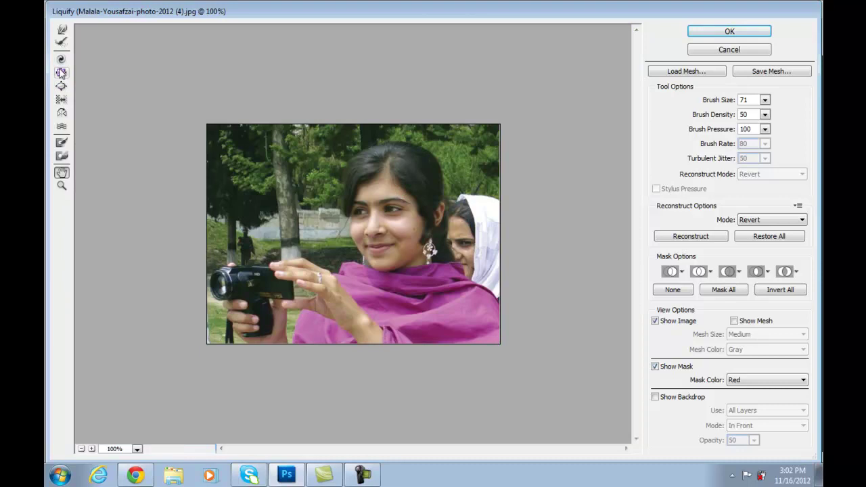
# Bloat the girl's nose with the Bloat tool and apply the Liquify changes.
pyautogui.click(61, 72)
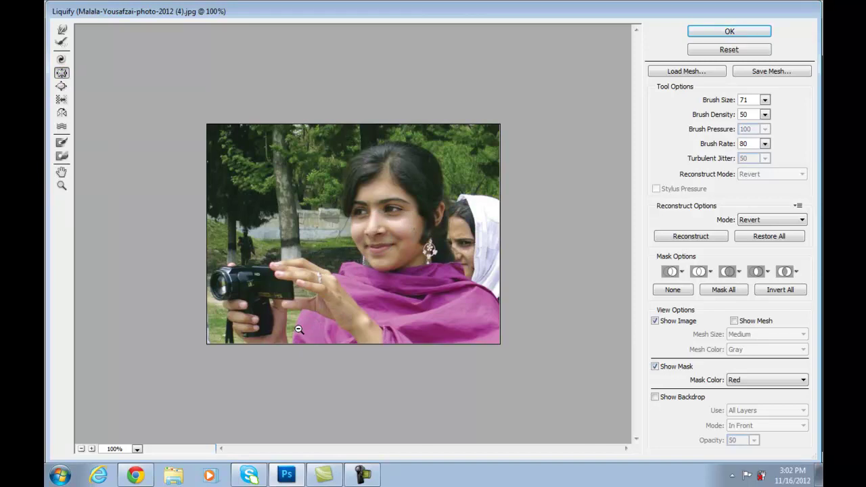
pyautogui.click(66, 87)
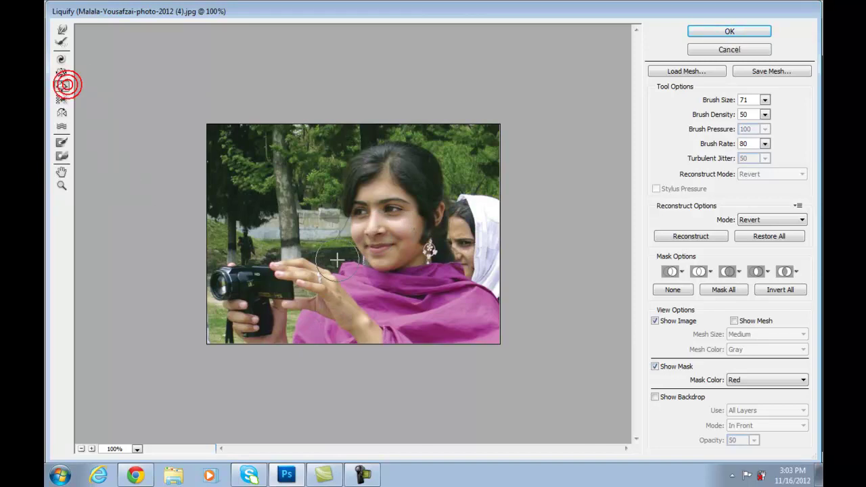
pyautogui.click(372, 232)
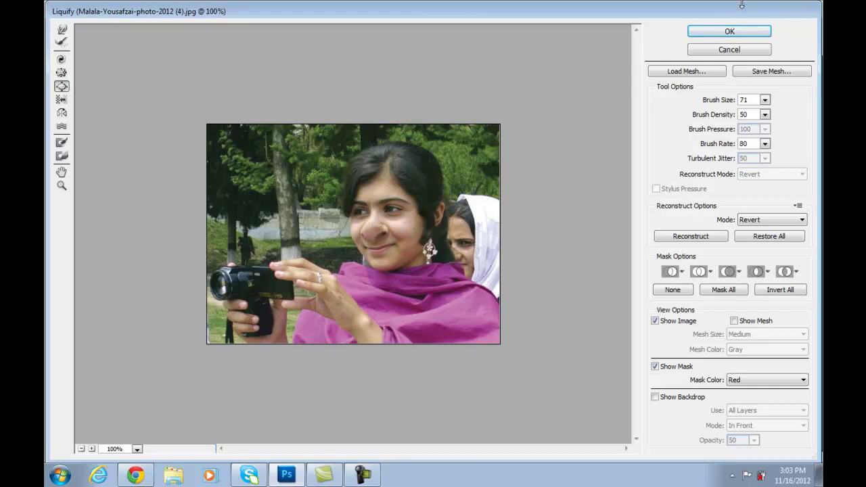
pyautogui.click(730, 32)
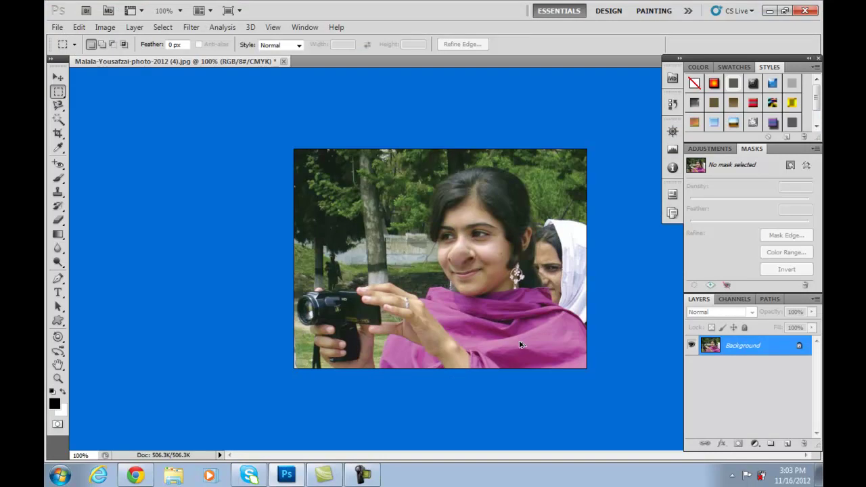
# Undo the nose enlargement with Ctrl+Z and show the Filter menu's Noise options.
pyautogui.hotkey('ctrl', 'z')
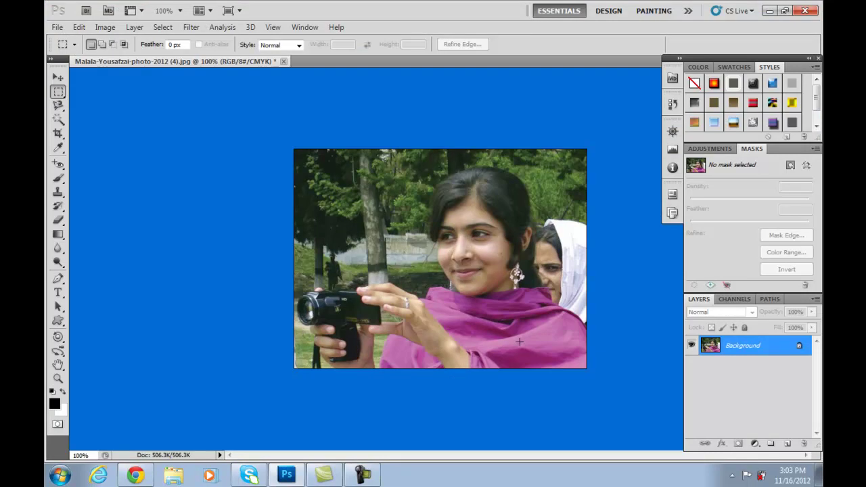
pyautogui.click(191, 27)
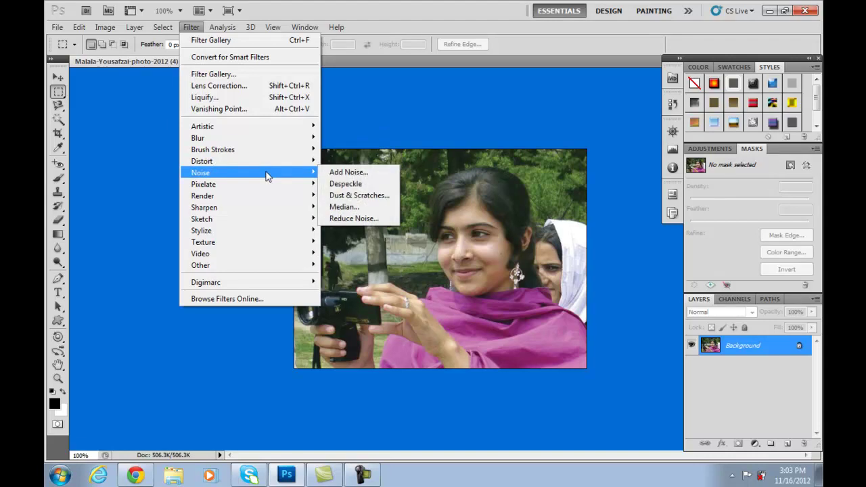
pyautogui.moveTo(244, 172)
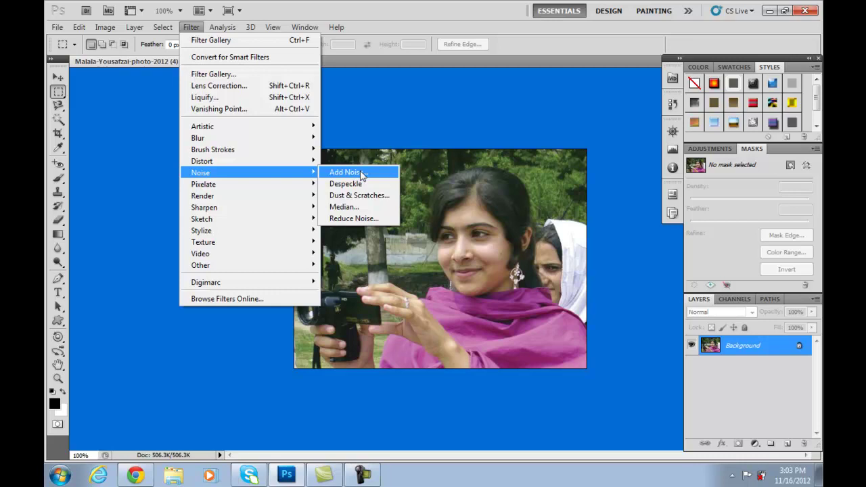
pyautogui.click(357, 172)
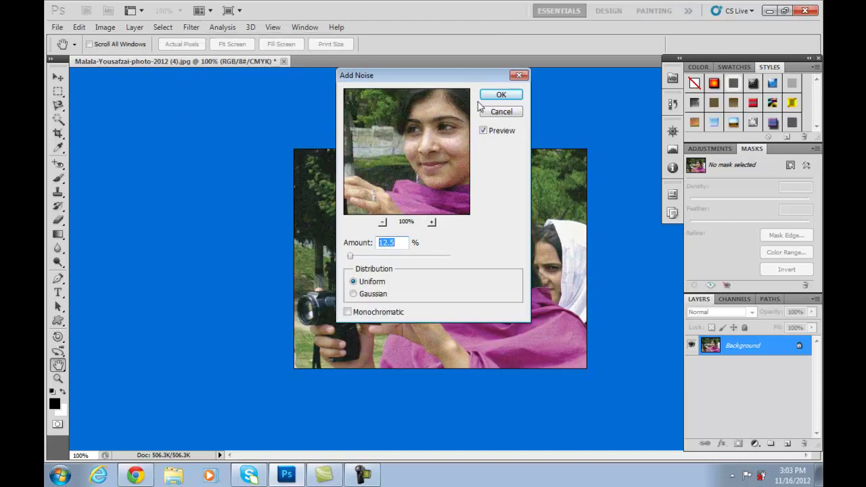
pyautogui.click(365, 257)
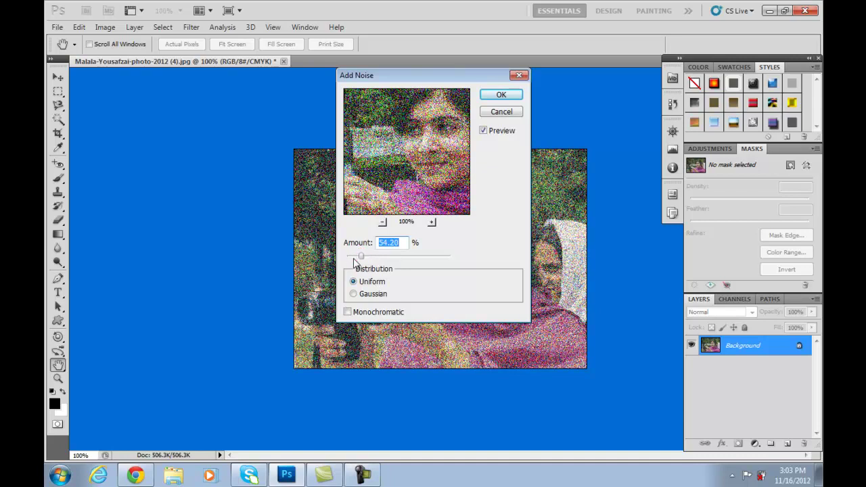
pyautogui.moveTo(362, 257); pyautogui.dragTo(352, 257)
pyautogui.moveTo(424, 77); pyautogui.dragTo(661, 73)
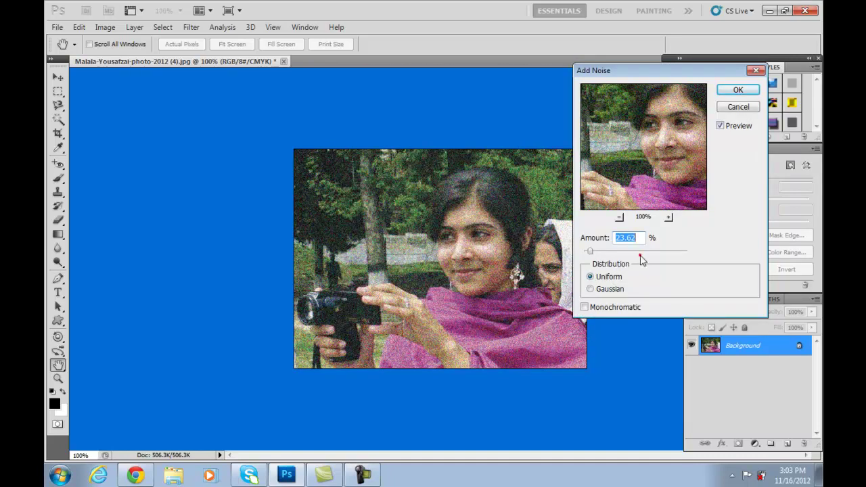
pyautogui.moveTo(637, 251); pyautogui.dragTo(586, 253)
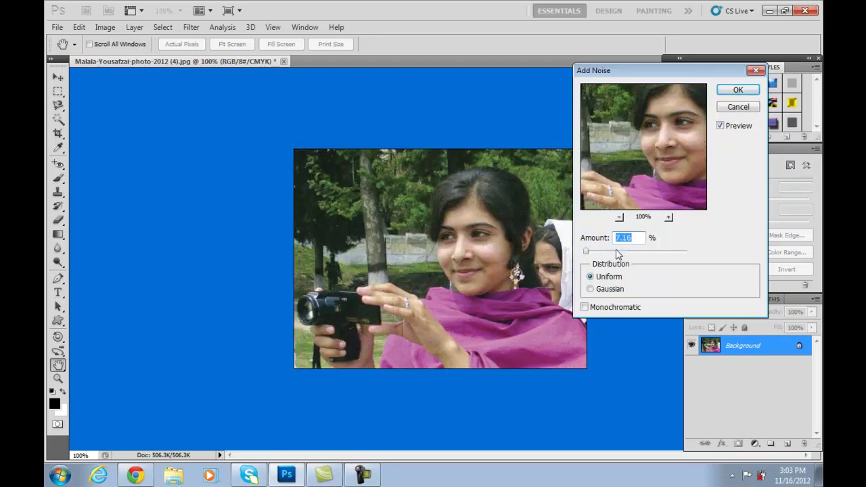
pyautogui.click(618, 252)
pyautogui.click(737, 90)
pyautogui.hotkey('ctrl', 'z')
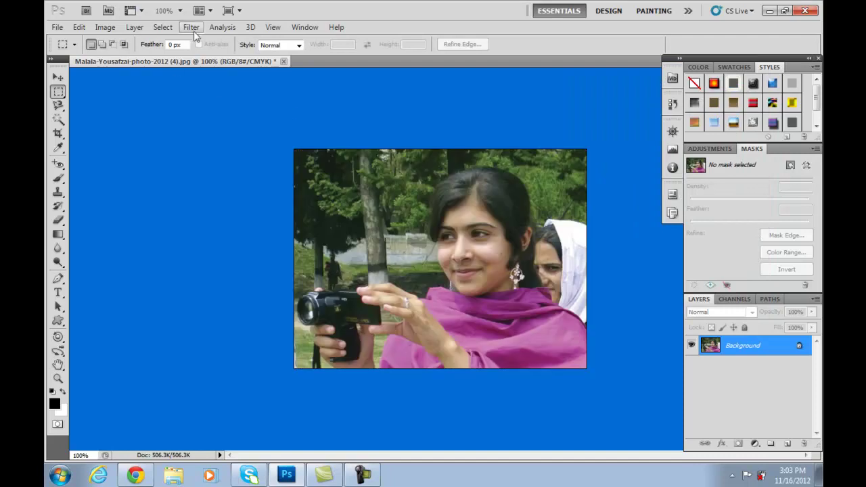
# Add a Movie Prime lens flare centred among the trees at the photo's upper left.
pyautogui.click(194, 31)
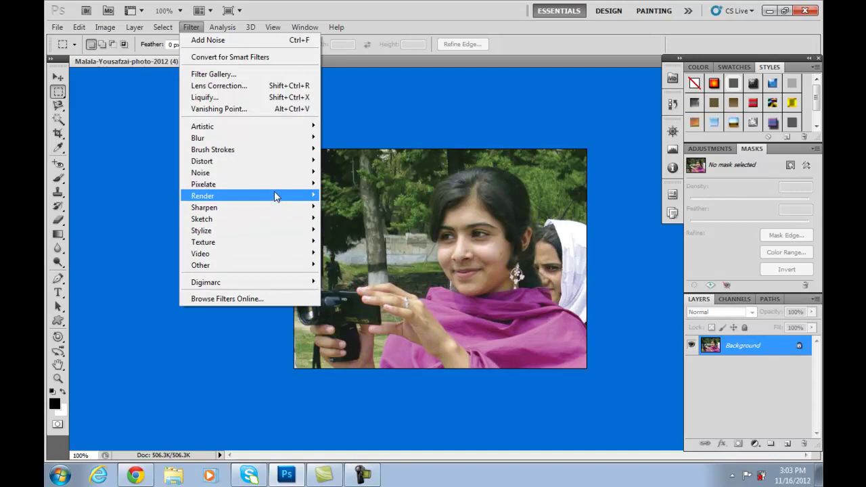
pyautogui.moveTo(203, 196)
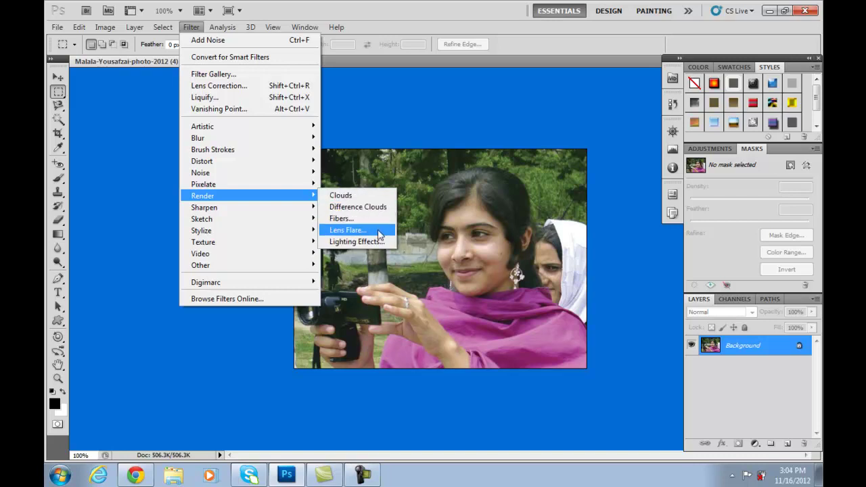
pyautogui.click(378, 232)
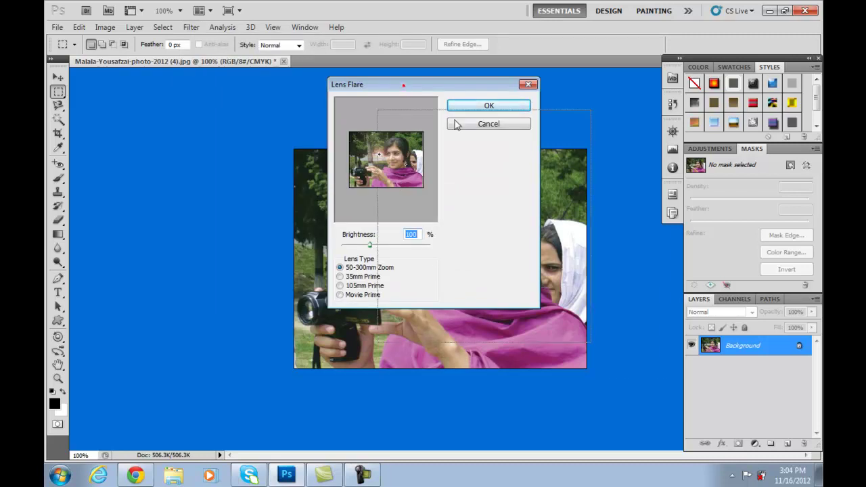
pyautogui.moveTo(404, 86); pyautogui.dragTo(573, 150)
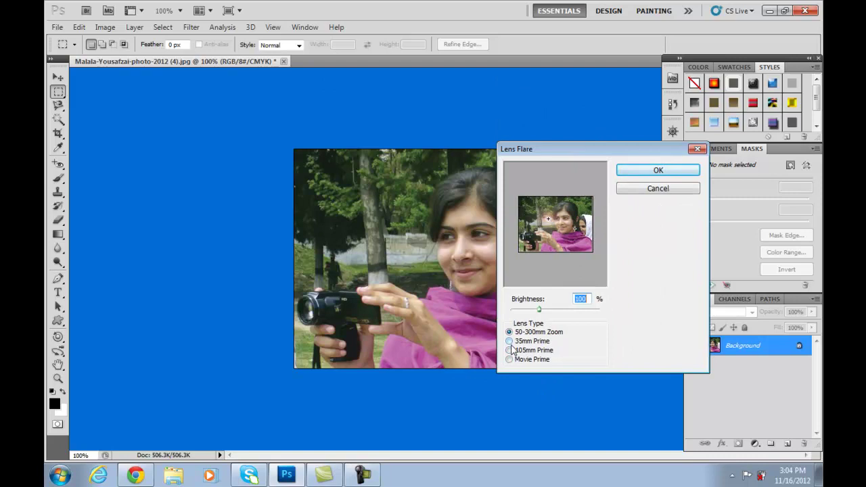
pyautogui.click(509, 341)
pyautogui.click(510, 349)
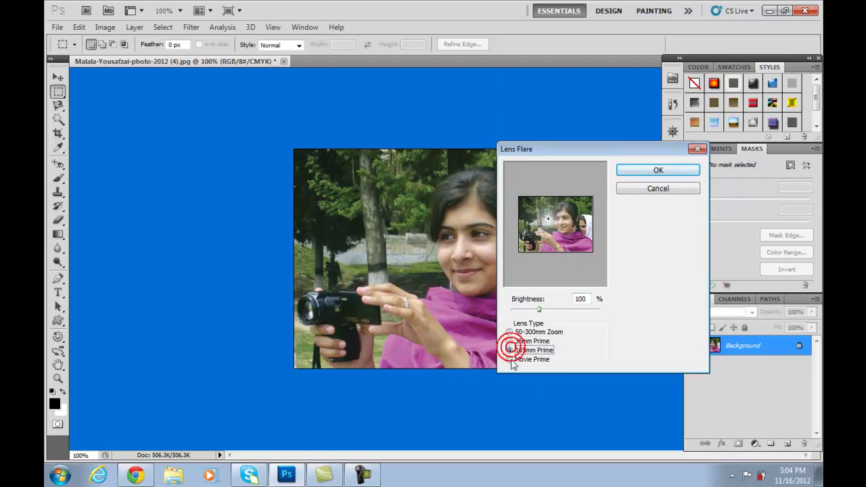
pyautogui.click(511, 361)
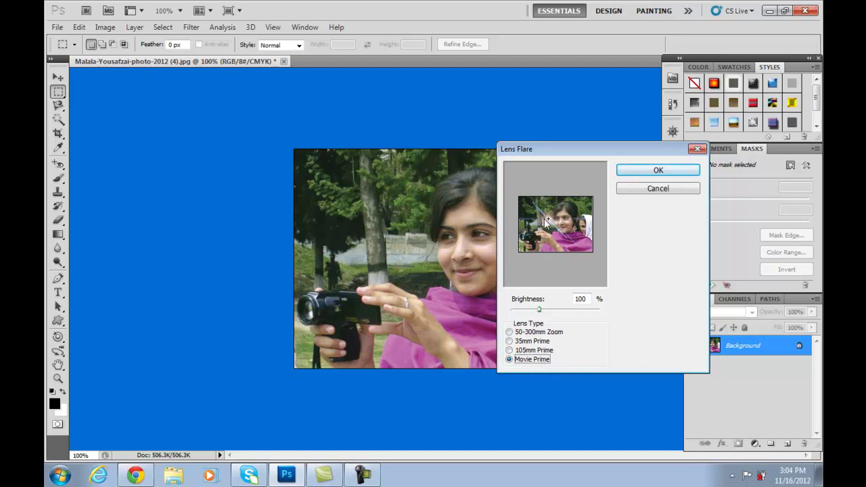
pyautogui.moveTo(548, 220); pyautogui.dragTo(534, 216)
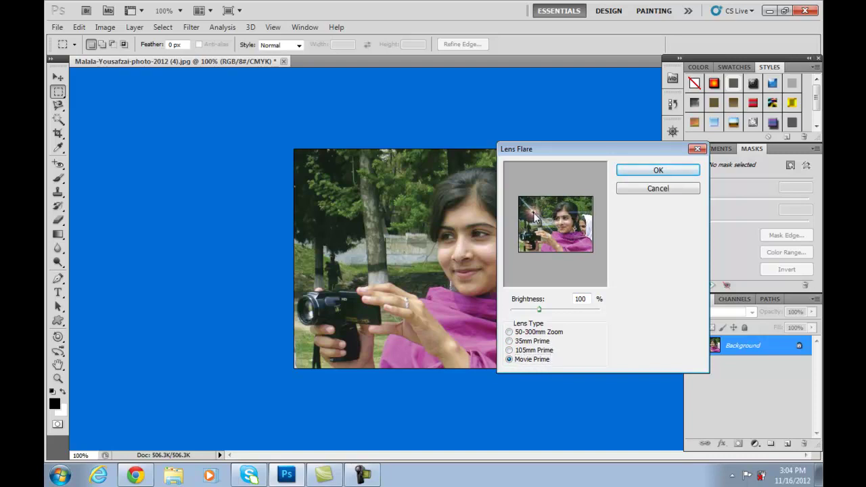
pyautogui.click(651, 172)
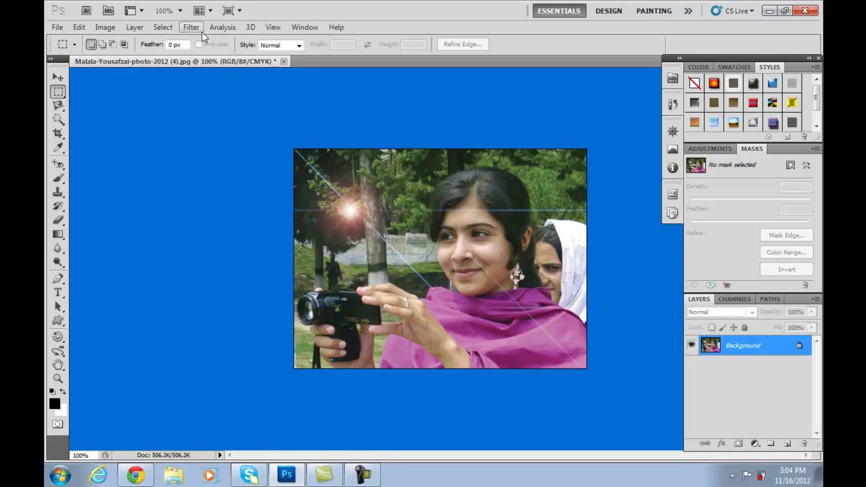
# Minimise Photoshop to the Windows desktop, leaving the lens-flared photo open.
pyautogui.click(191, 27)
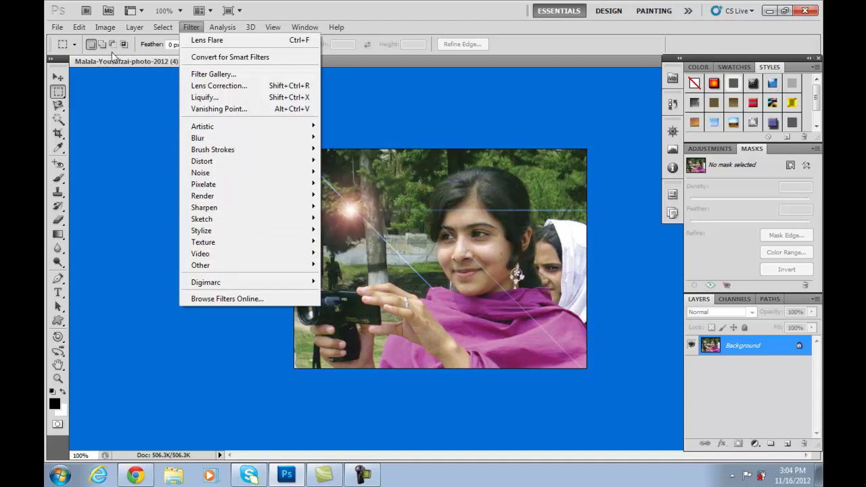
pyautogui.click(341, 6)
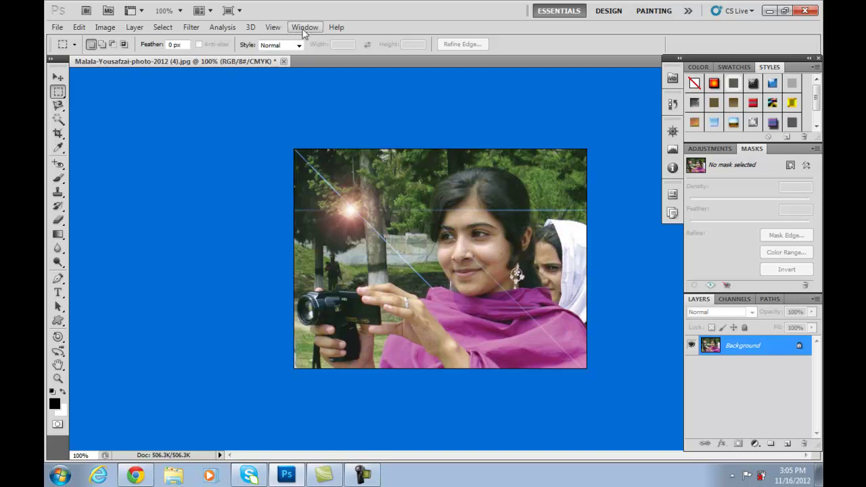
pyautogui.click(770, 10)
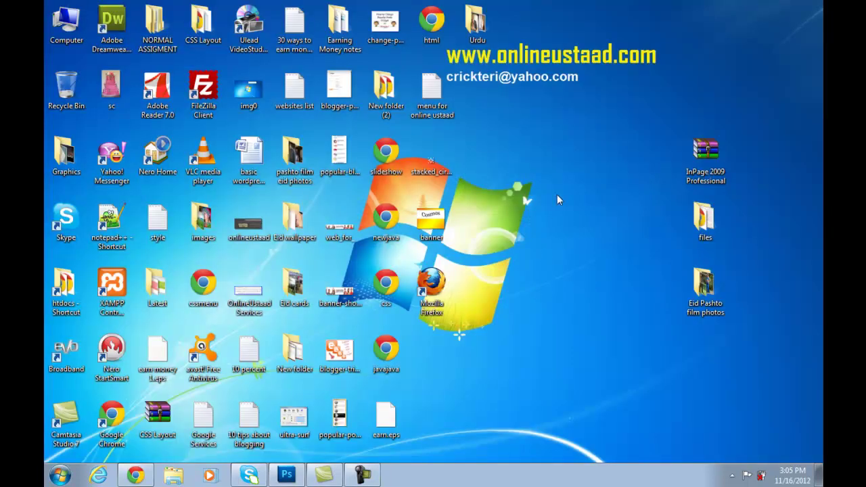